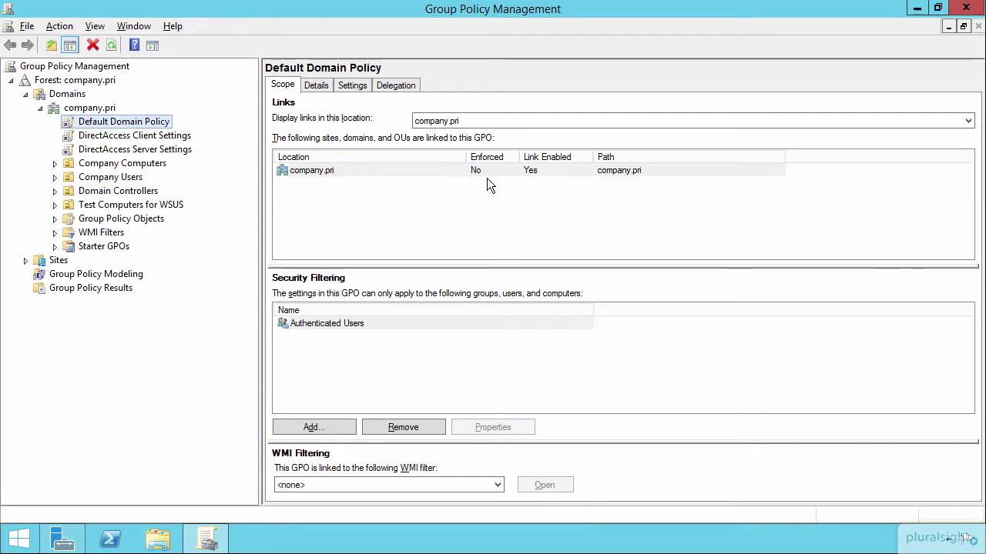
Step: Open the Default Domain Policy for editing in a maximized editor window and widen its console tree
{"action": "right_click", "coordinate": [127, 123]}
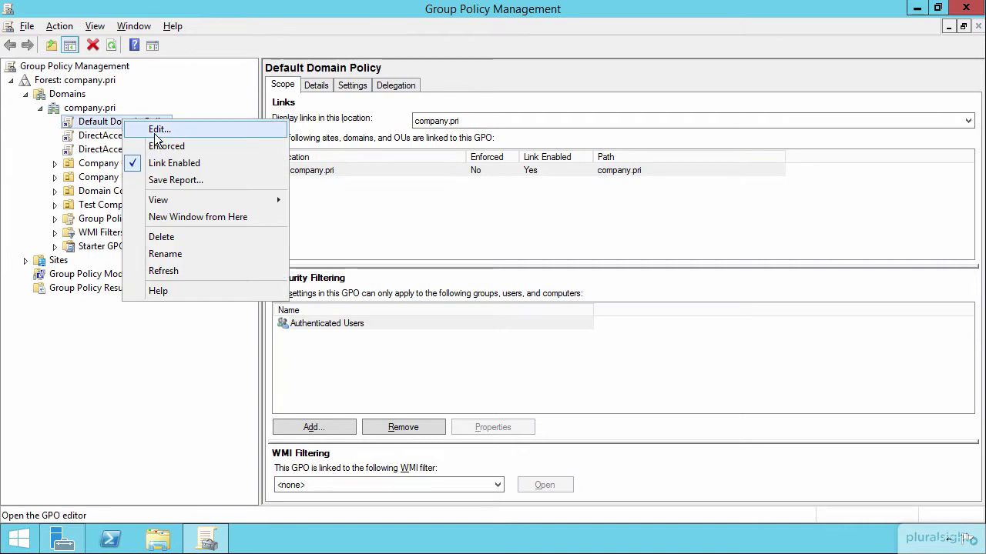
{"action": "left_click", "coordinate": [157, 130]}
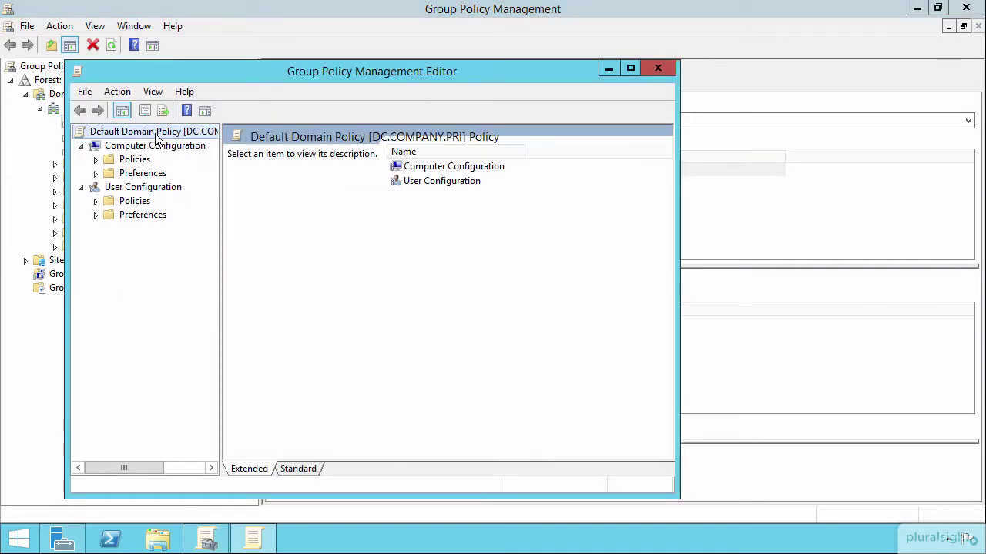
{"action": "double_click", "coordinate": [366, 71]}
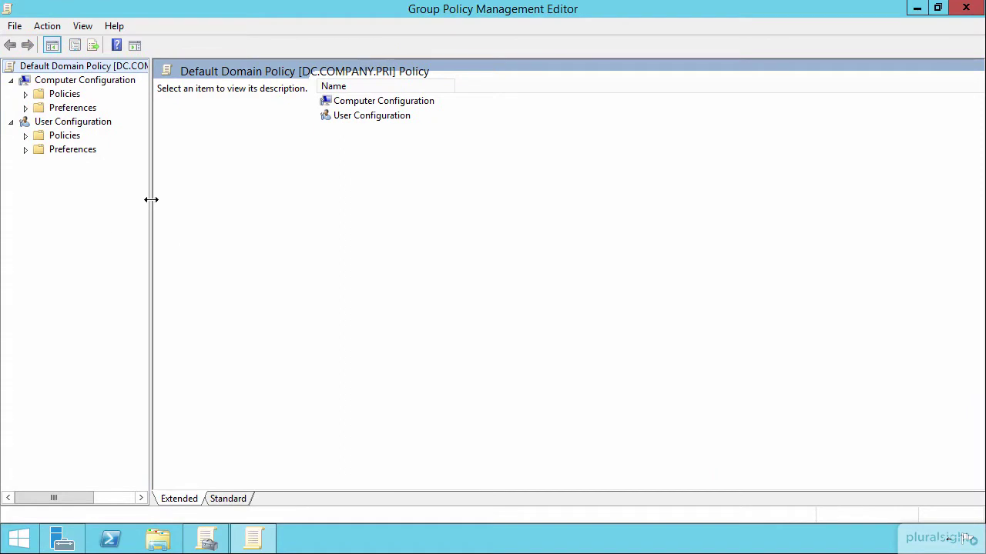
{"action": "left_click_drag", "start_coordinate": [150, 198], "coordinate": [257, 198]}
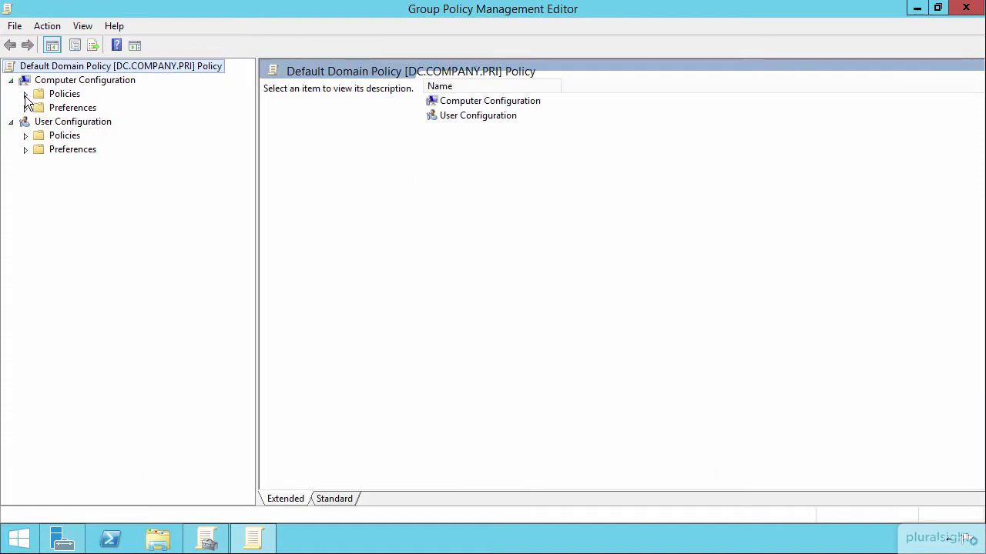
Step: Expand Computer Configuration's Policies down through Windows Settings and Security Settings, and open Public Key Policies with its subfolders shown
{"action": "left_click", "coordinate": [25, 94]}
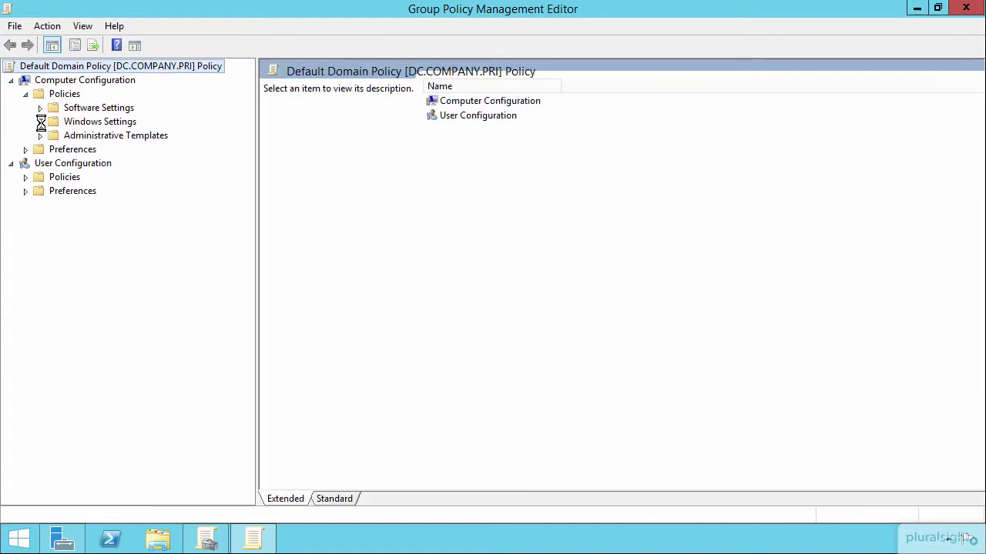
{"action": "left_click", "coordinate": [41, 123]}
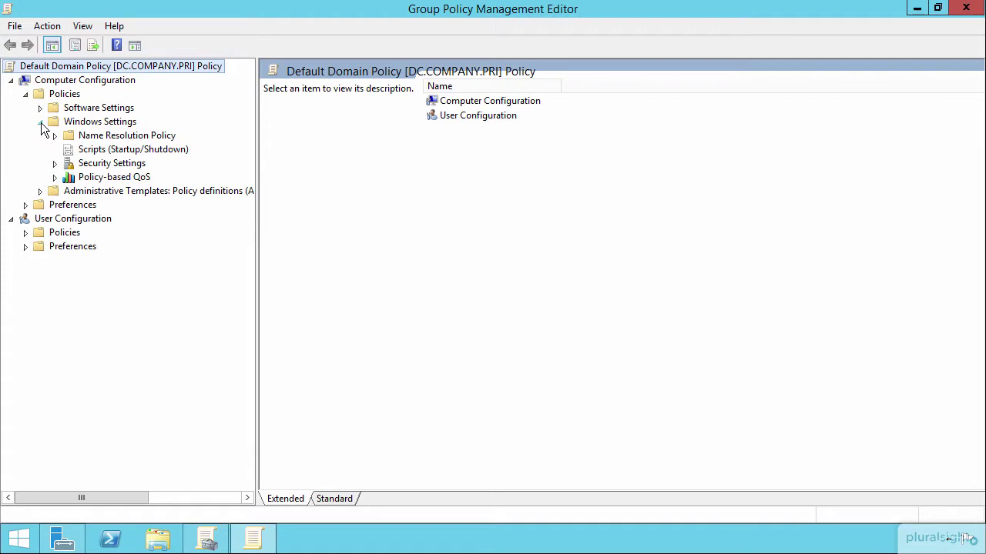
{"action": "left_click", "coordinate": [54, 166]}
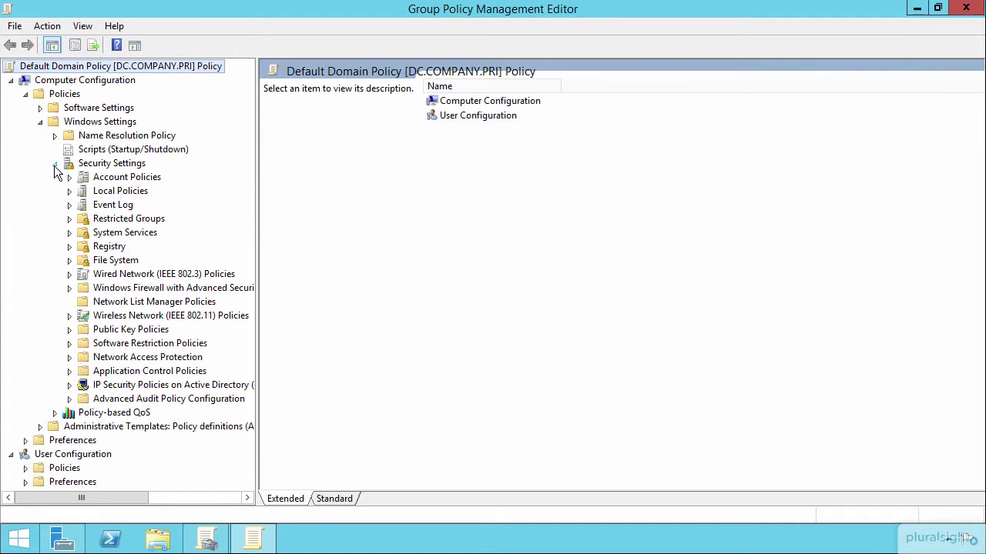
{"action": "left_click", "coordinate": [87, 329]}
{"action": "left_click", "coordinate": [69, 330]}
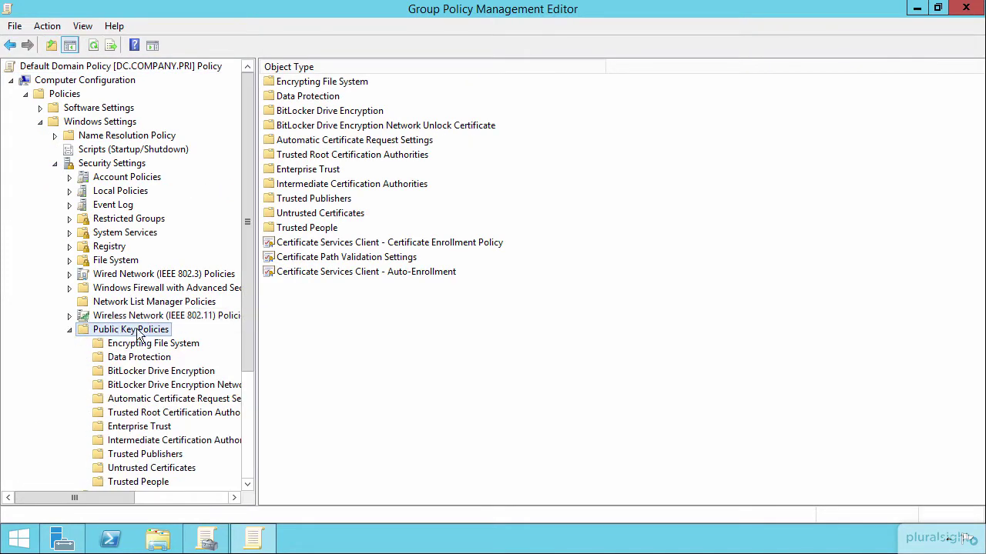
{"action": "scroll", "coordinate": [141, 337], "scroll_direction": "down", "scroll_amount": 3}
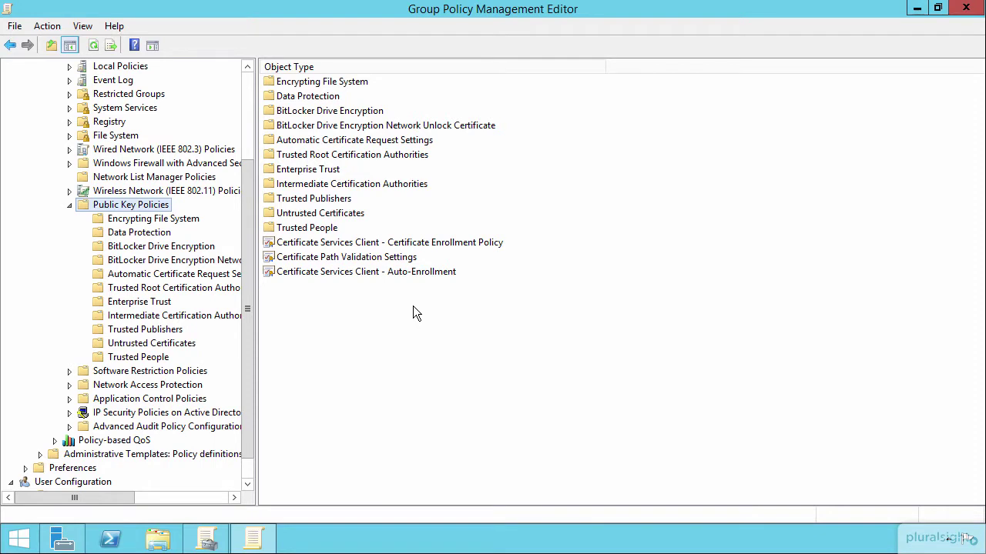
Step: In the Encrypting File System properties, set EFS file encryption to Allow and bring up the certificate options
{"action": "left_click", "coordinate": [156, 222]}
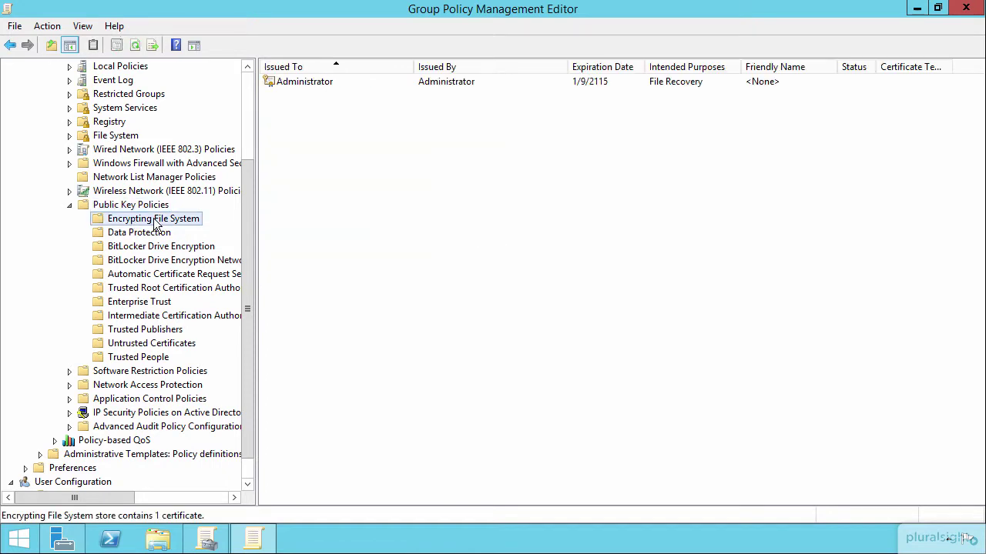
{"action": "right_click", "coordinate": [155, 220]}
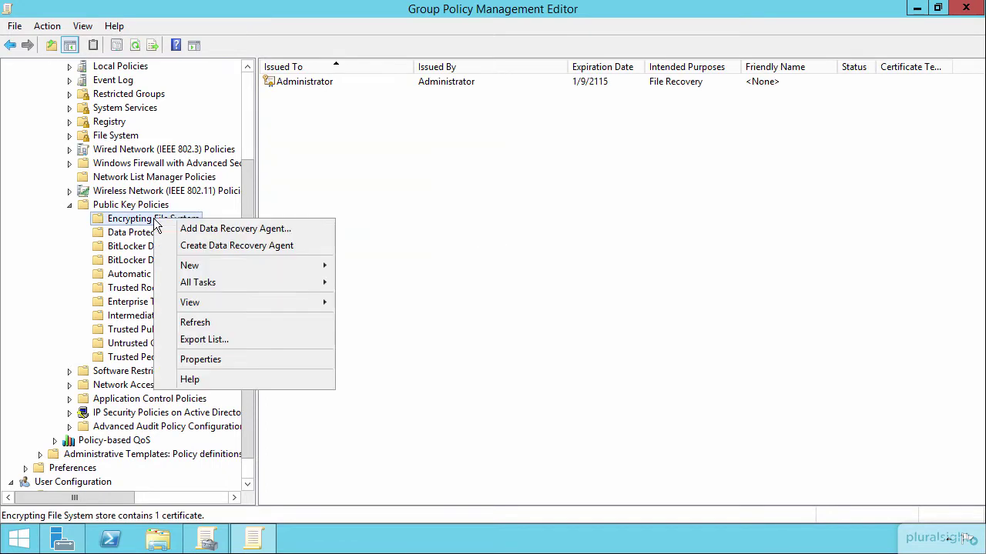
{"action": "left_click", "coordinate": [228, 359]}
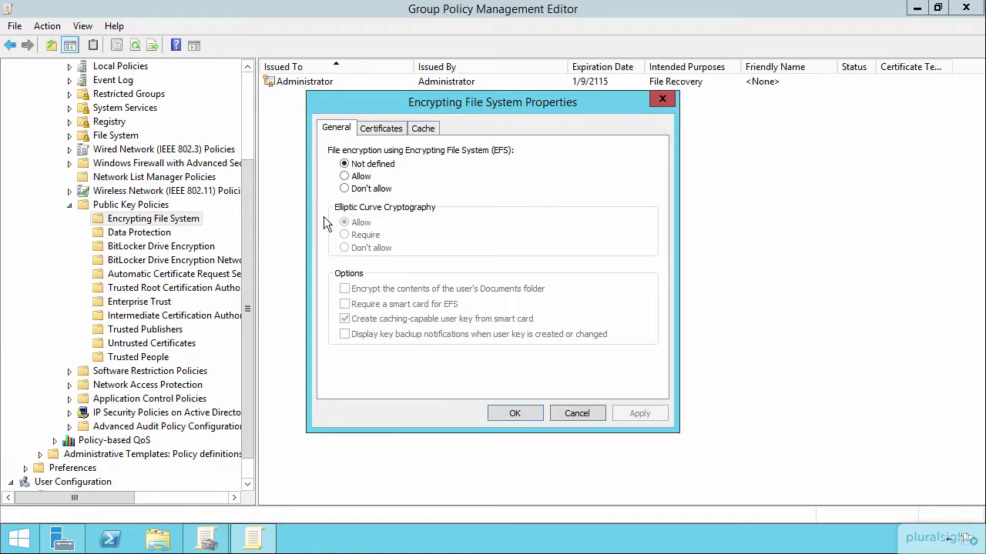
{"action": "left_click", "coordinate": [345, 176]}
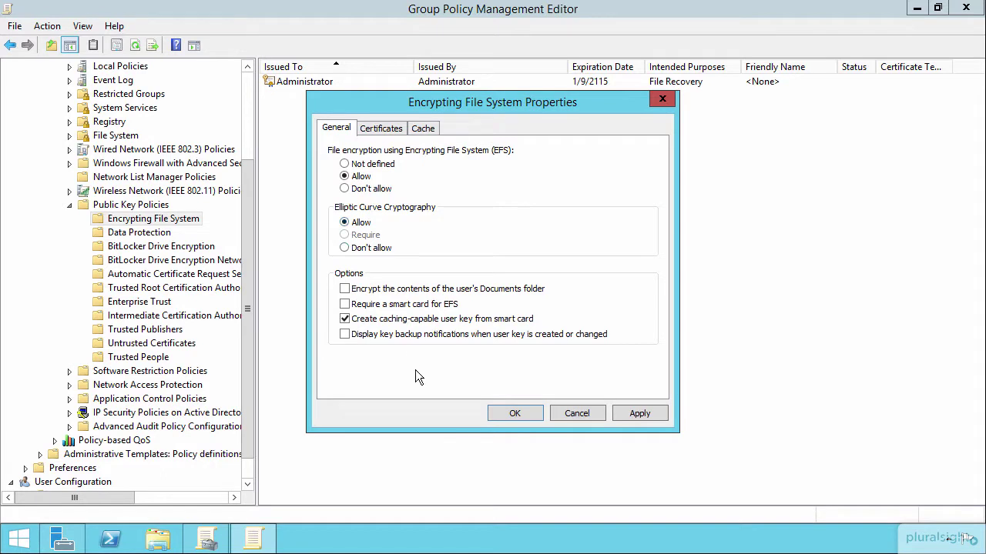
{"action": "left_click", "coordinate": [381, 129]}
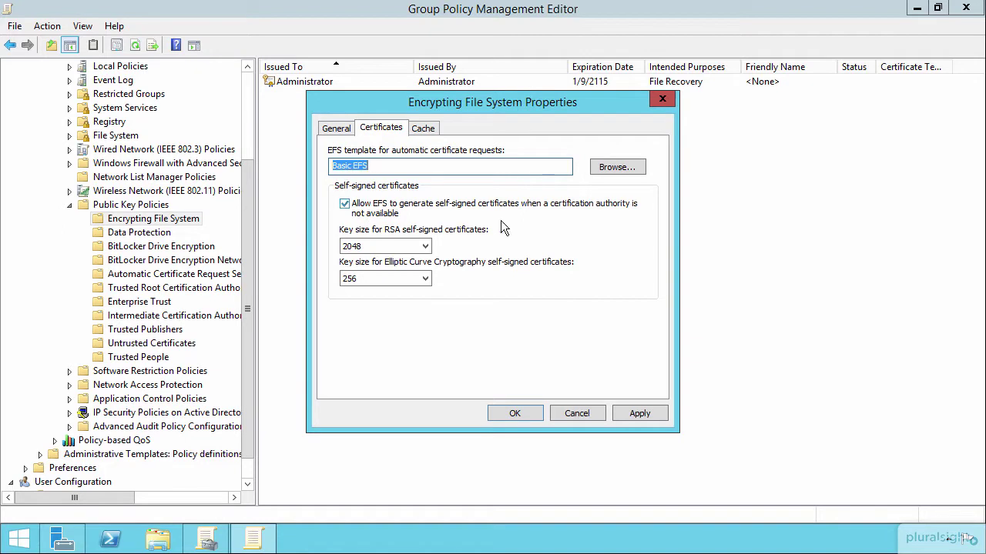
Step: Run mmc and approve the elevation request to open an empty Microsoft Management Console
{"action": "key", "text": "super+r"}
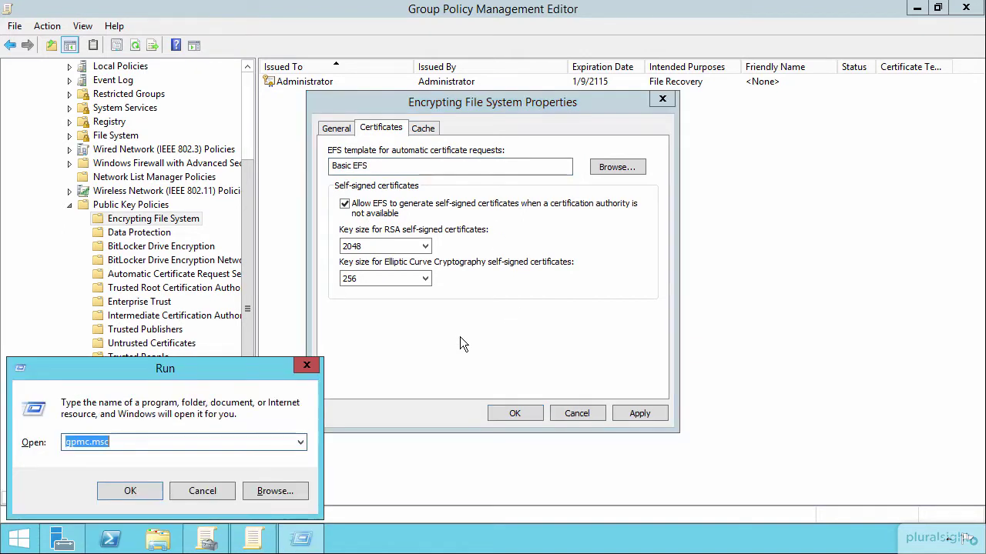
{"action": "type", "text": "mmc"}
{"action": "key", "text": "Return"}
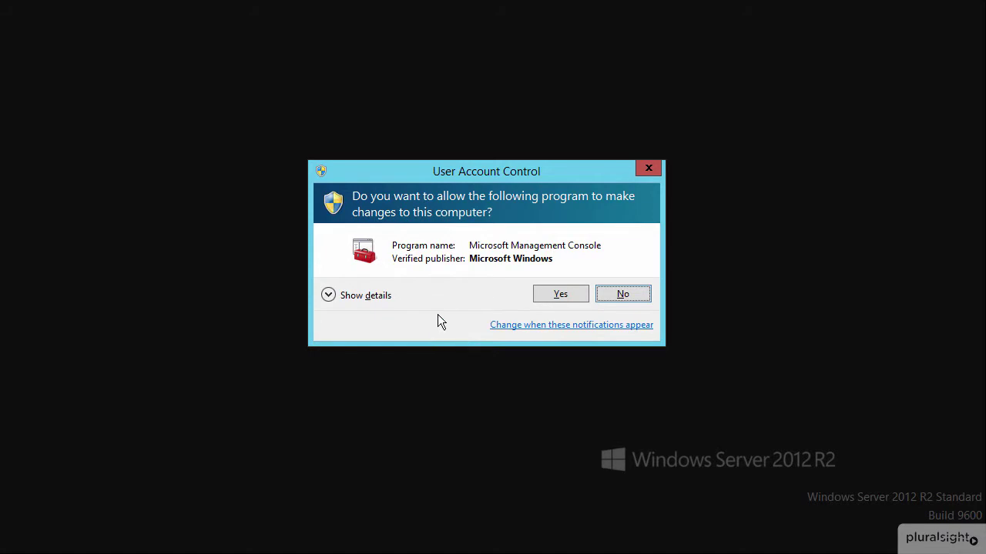
{"action": "left_click", "coordinate": [550, 294]}
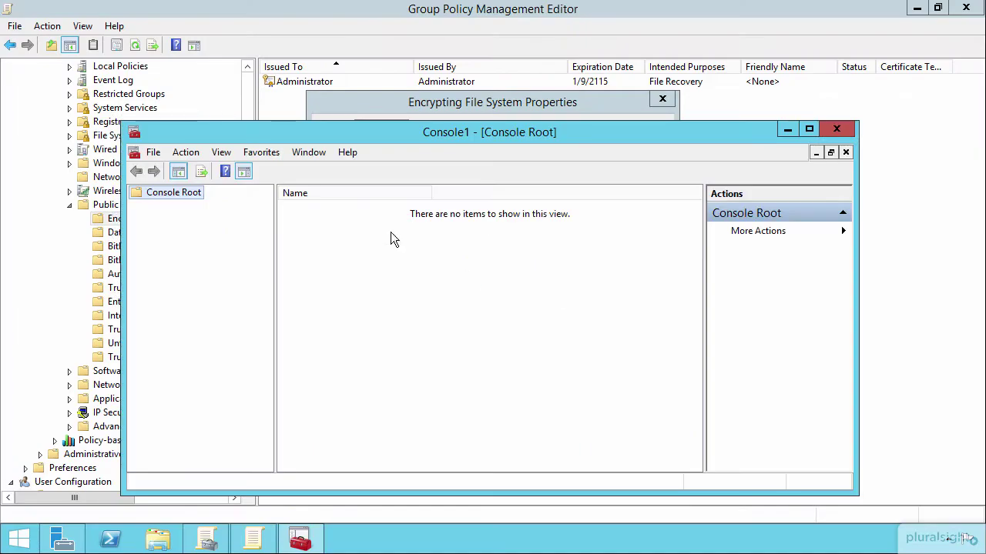
Step: Add the Certificates snap-in for My user account to the console
{"action": "left_click", "coordinate": [153, 151]}
{"action": "left_click", "coordinate": [221, 243]}
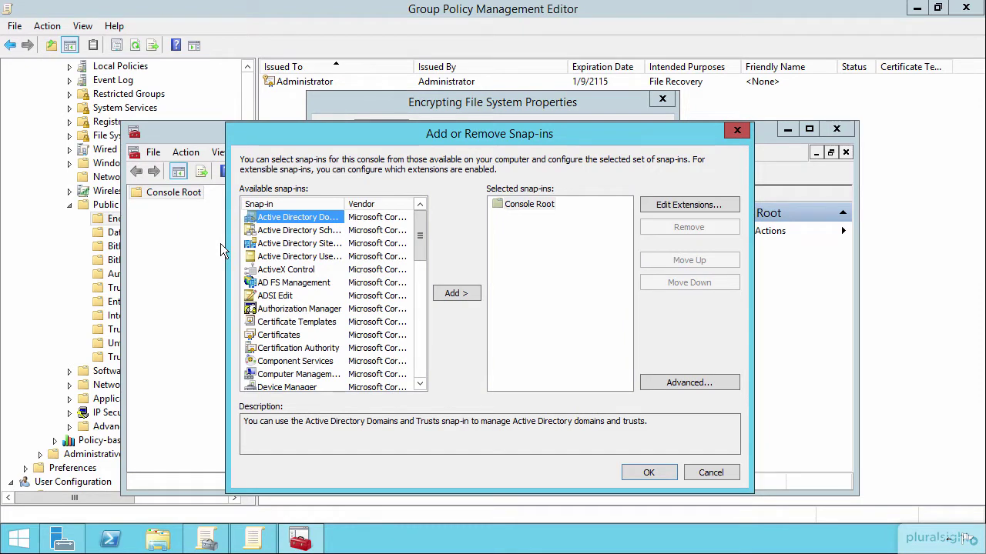
{"action": "left_click", "coordinate": [280, 336]}
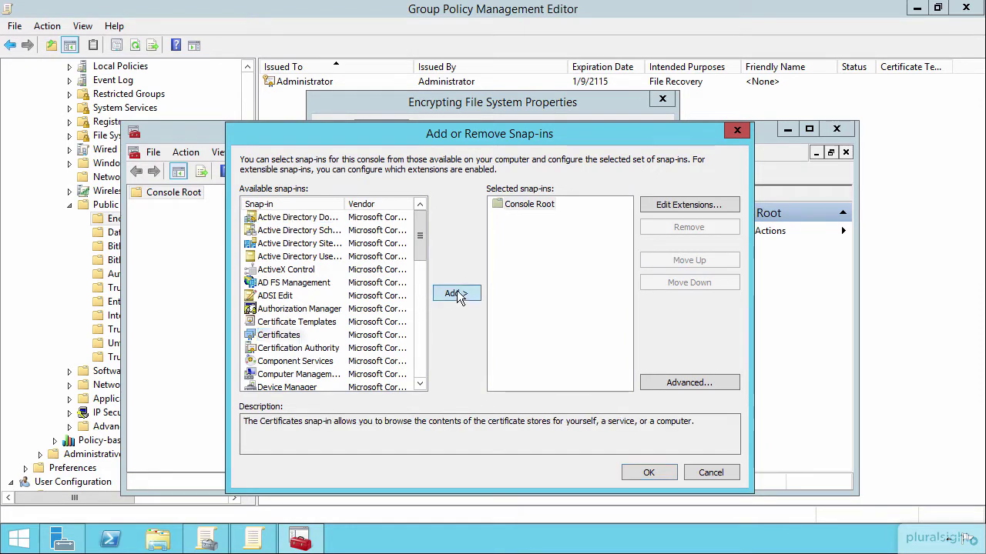
{"action": "left_click", "coordinate": [454, 294]}
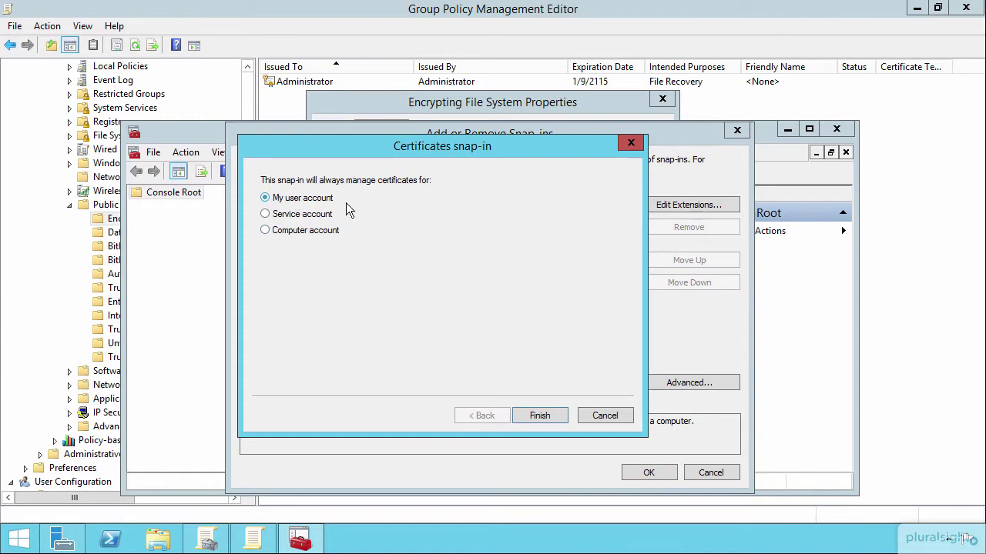
{"action": "left_click", "coordinate": [539, 416]}
{"action": "left_click", "coordinate": [648, 472]}
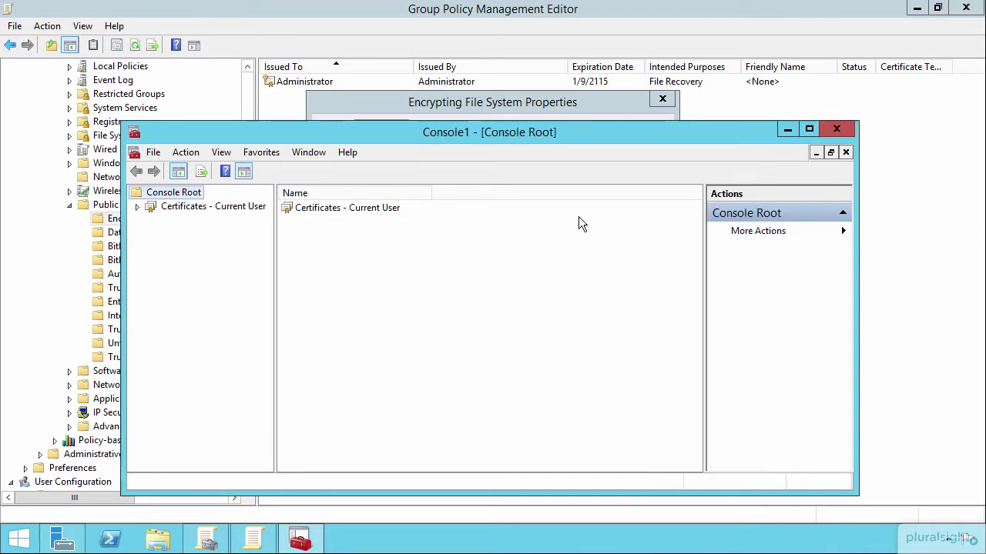
Step: Start a new certificate request in the current user's Personal store using the Active Directory Enrollment Policy
{"action": "left_click", "coordinate": [137, 207]}
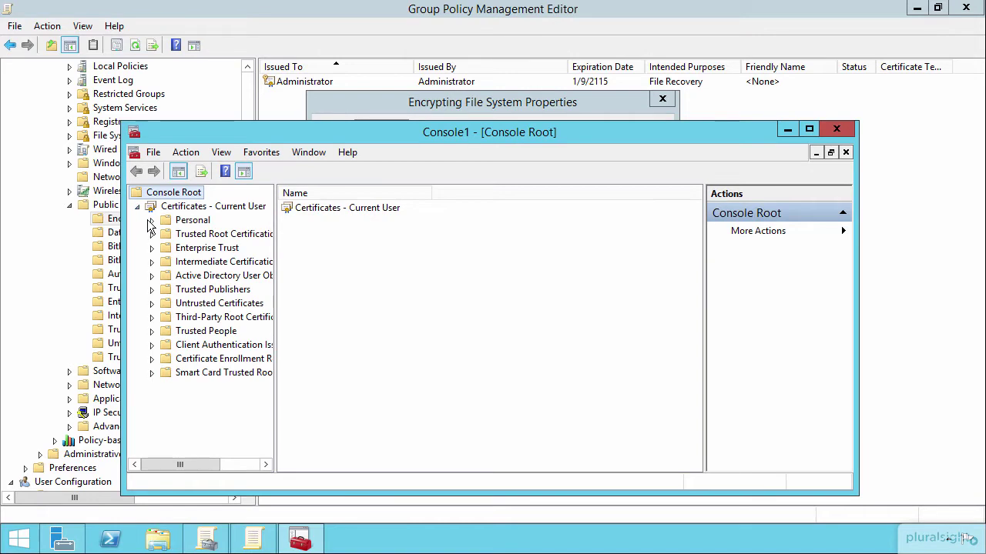
{"action": "left_click", "coordinate": [152, 220]}
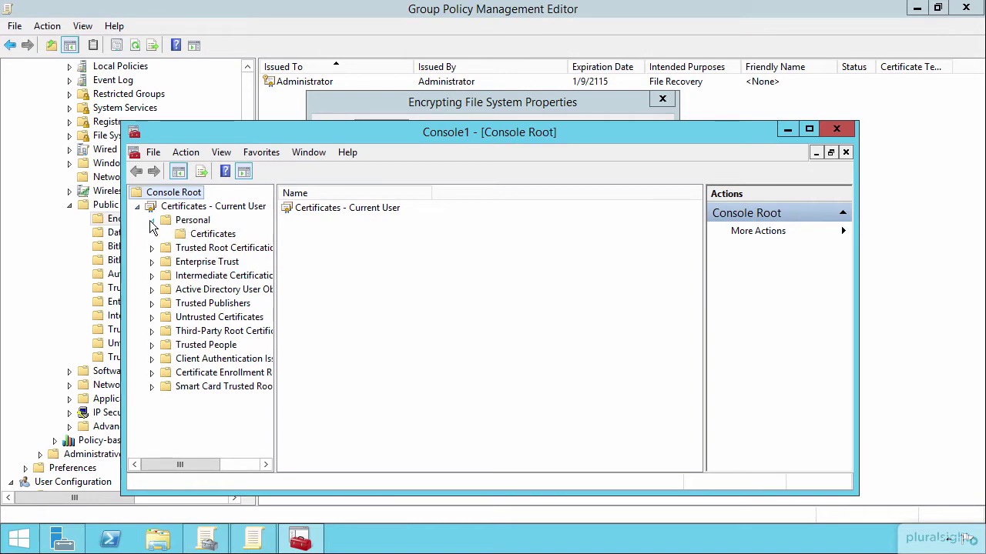
{"action": "right_click", "coordinate": [195, 217]}
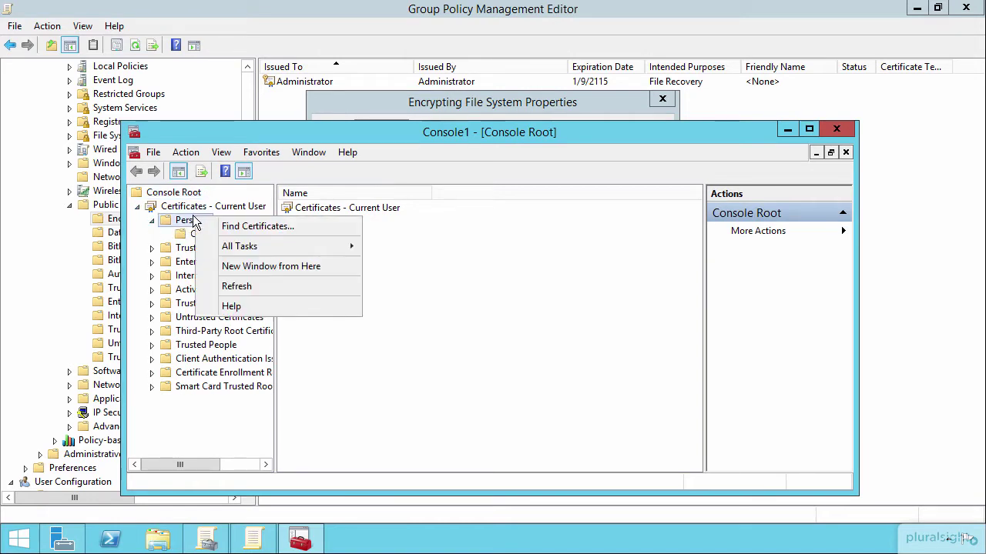
{"action": "mouse_move", "coordinate": [233, 250]}
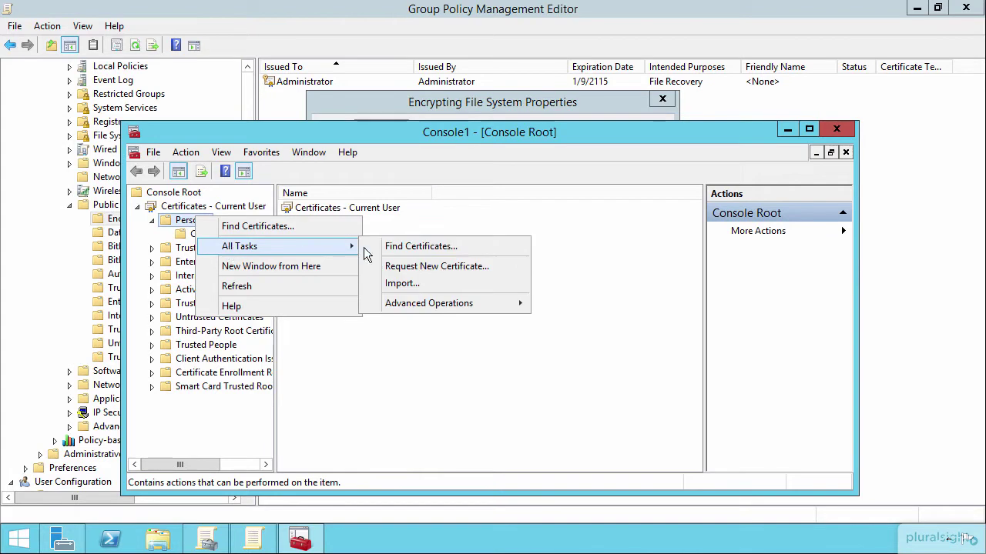
{"action": "left_click", "coordinate": [424, 273]}
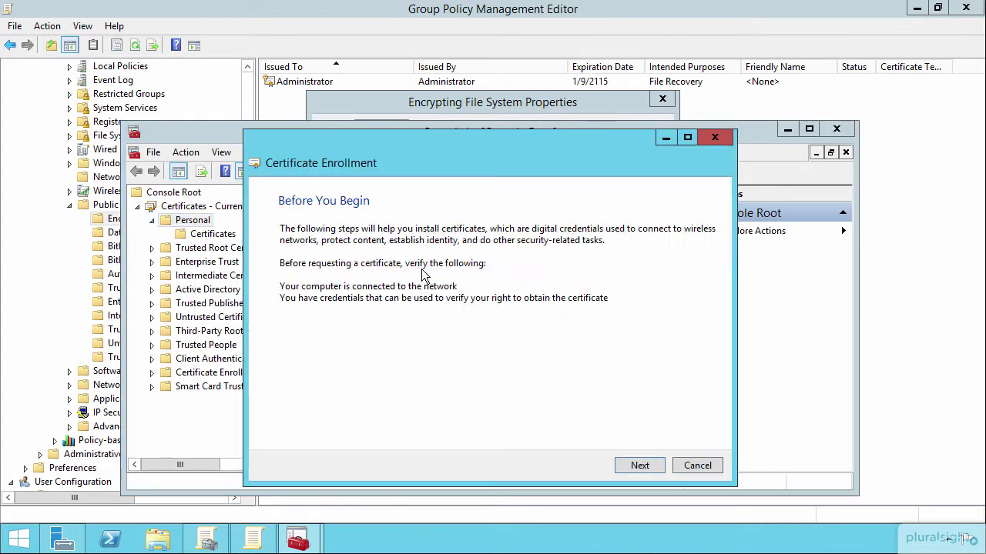
{"action": "left_click", "coordinate": [634, 467]}
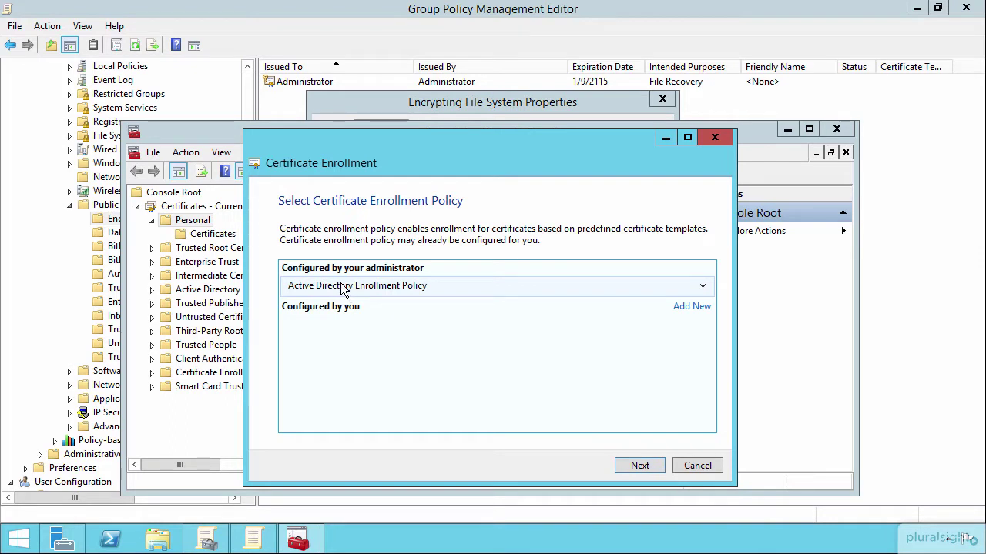
{"action": "left_click", "coordinate": [636, 466]}
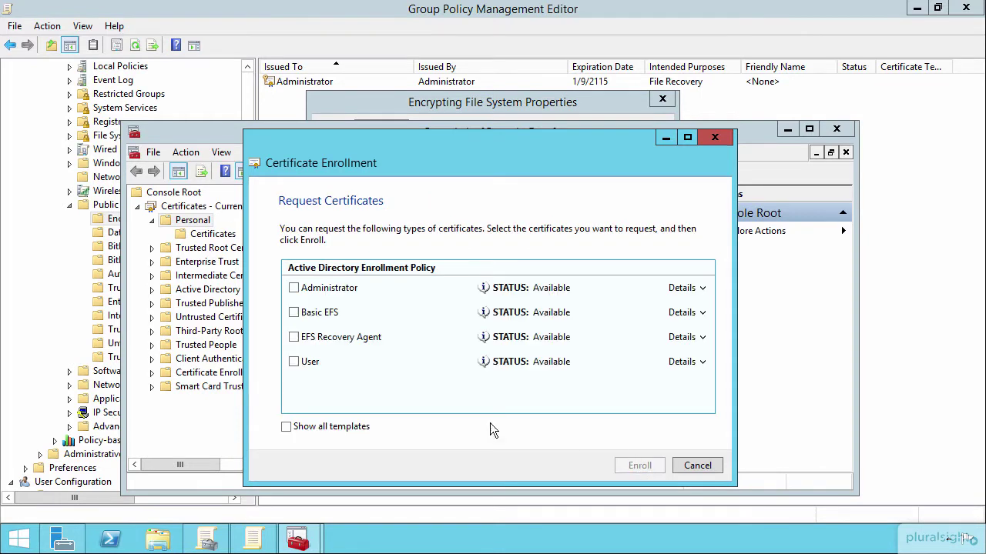
Step: Select the Basic EFS certificate template, enroll it and finish the enrollment wizard
{"action": "left_click", "coordinate": [294, 313]}
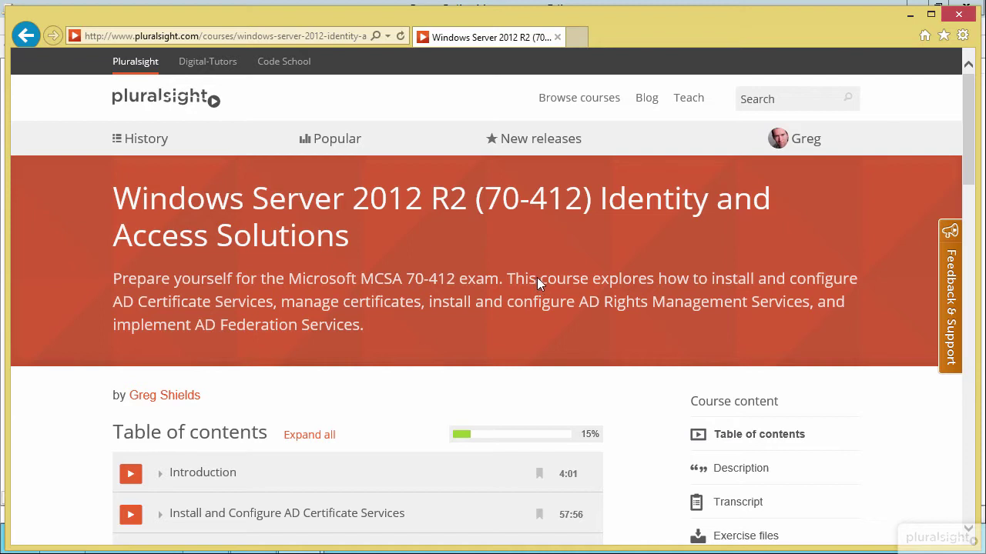
{"action": "scroll", "coordinate": [503, 277], "scroll_direction": "down", "scroll_amount": 3}
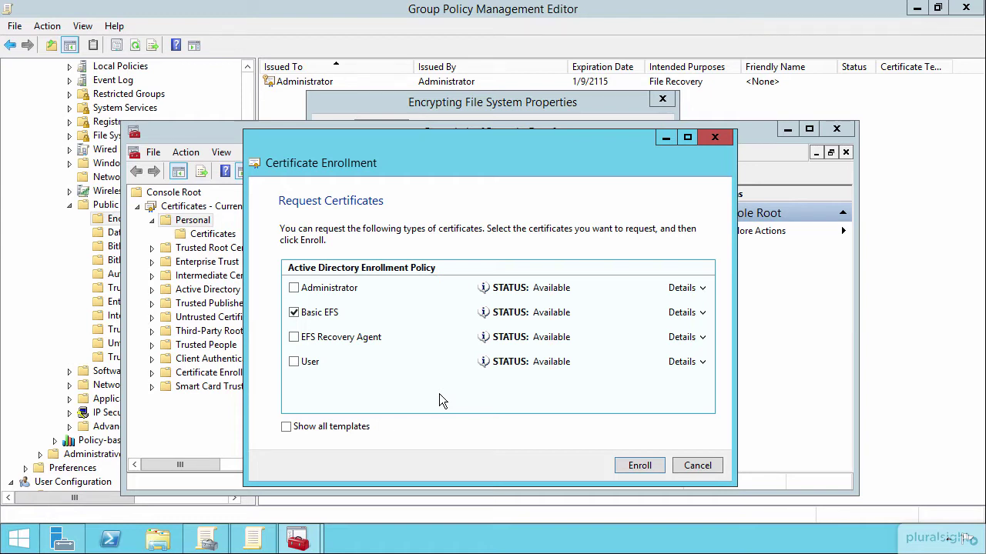
{"action": "left_click", "coordinate": [639, 466]}
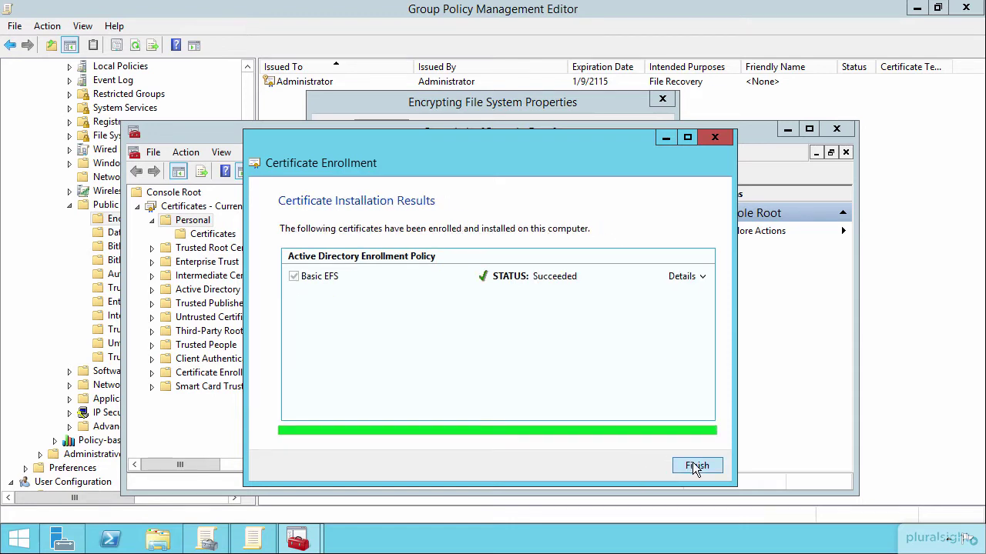
{"action": "left_click", "coordinate": [695, 465]}
Step: Open the Personal store's Certificates folder, select the certificate issued by company-DC-CA and check its intended purpose
{"action": "left_click", "coordinate": [171, 222]}
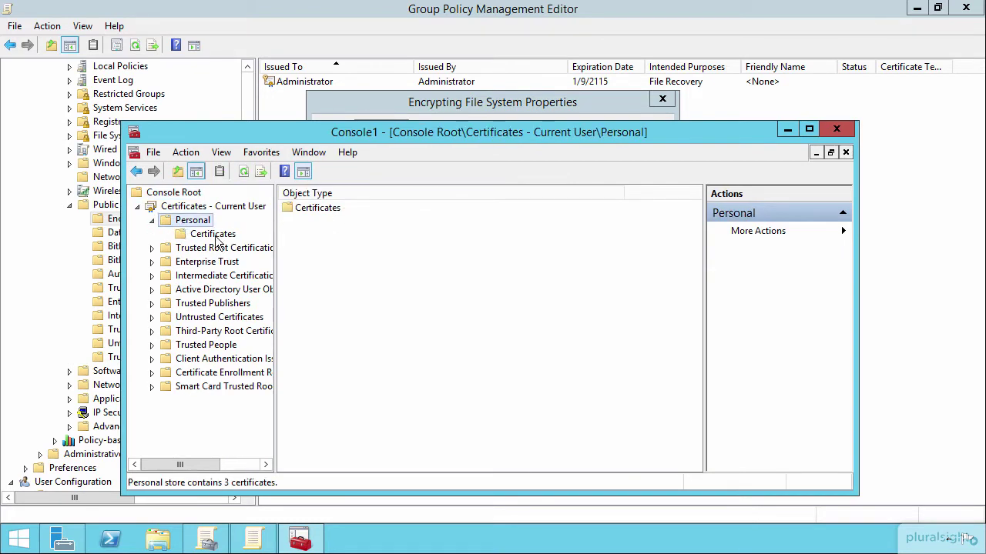
{"action": "left_click", "coordinate": [214, 235]}
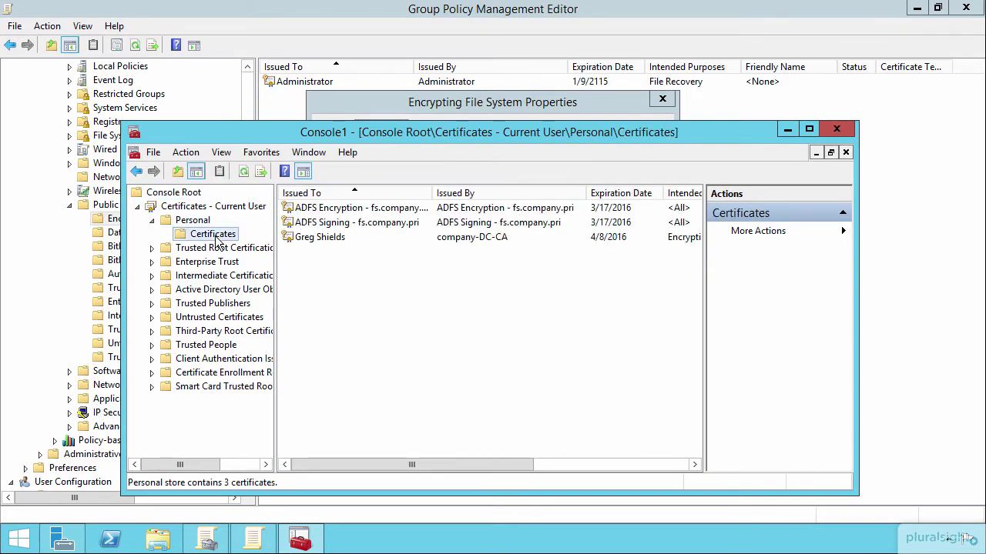
{"action": "left_click", "coordinate": [332, 238]}
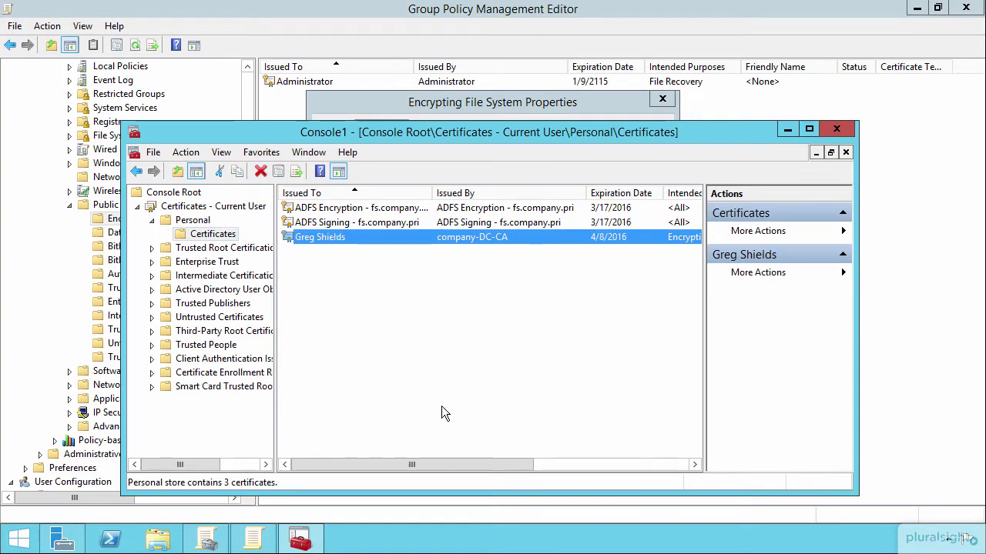
{"action": "left_click_drag", "start_coordinate": [469, 464], "coordinate": [587, 464]}
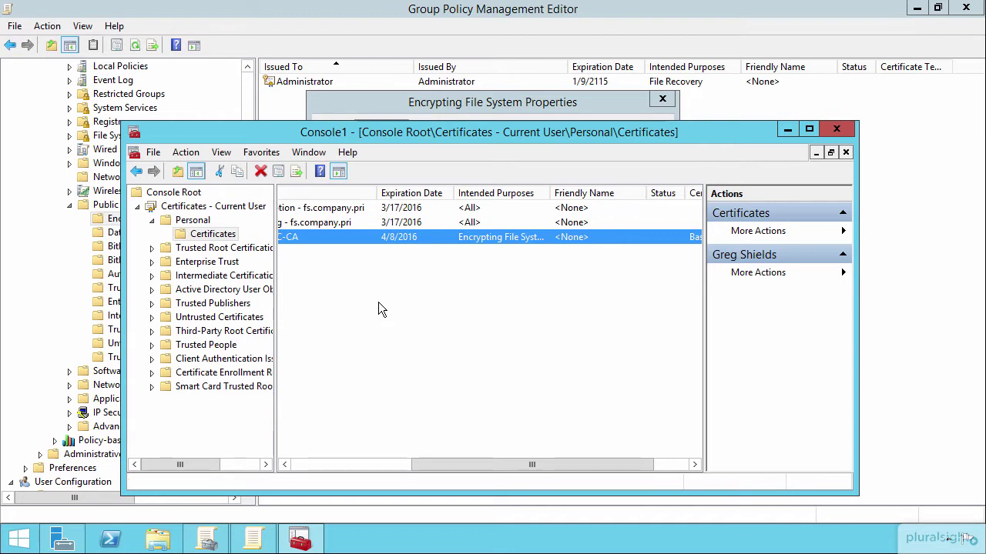
Step: Start exporting the company-DC-CA issued certificate and choose to export its private key, proceeding to the file format options
{"action": "right_click", "coordinate": [474, 237]}
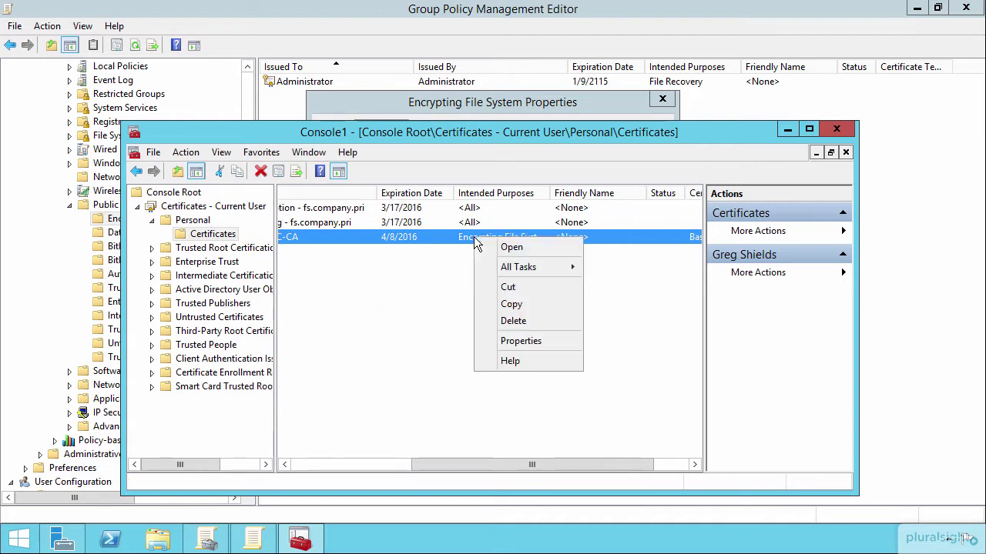
{"action": "mouse_move", "coordinate": [547, 274]}
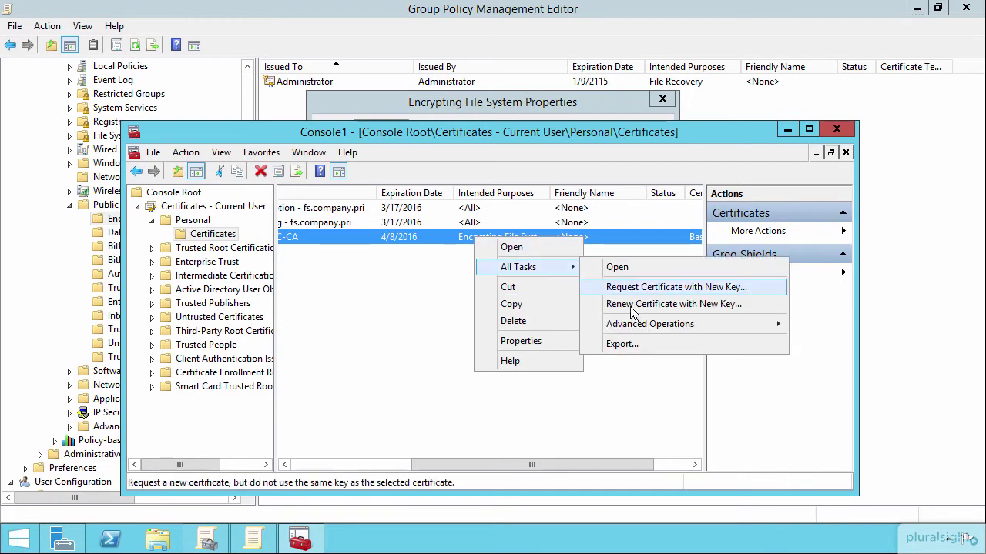
{"action": "left_click", "coordinate": [612, 345]}
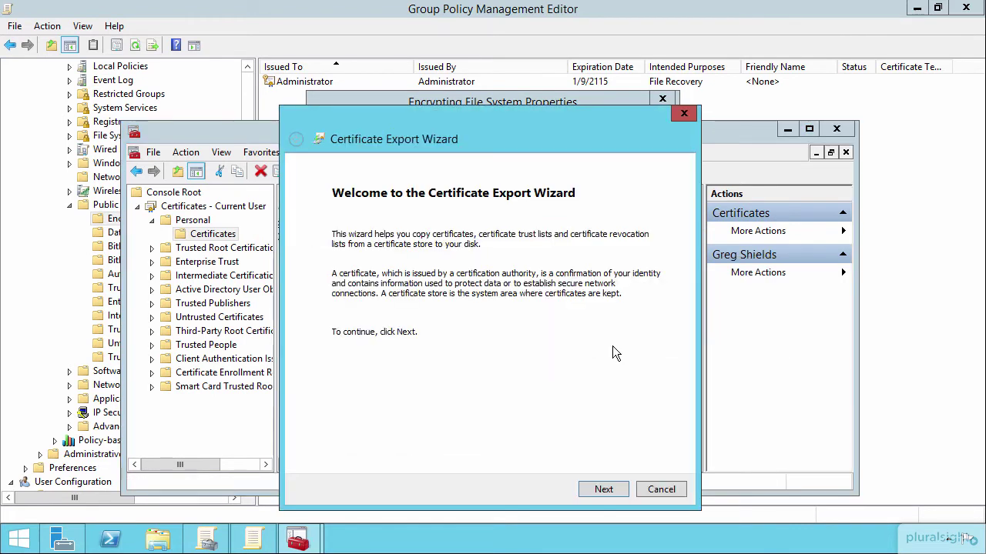
{"action": "left_click", "coordinate": [604, 488]}
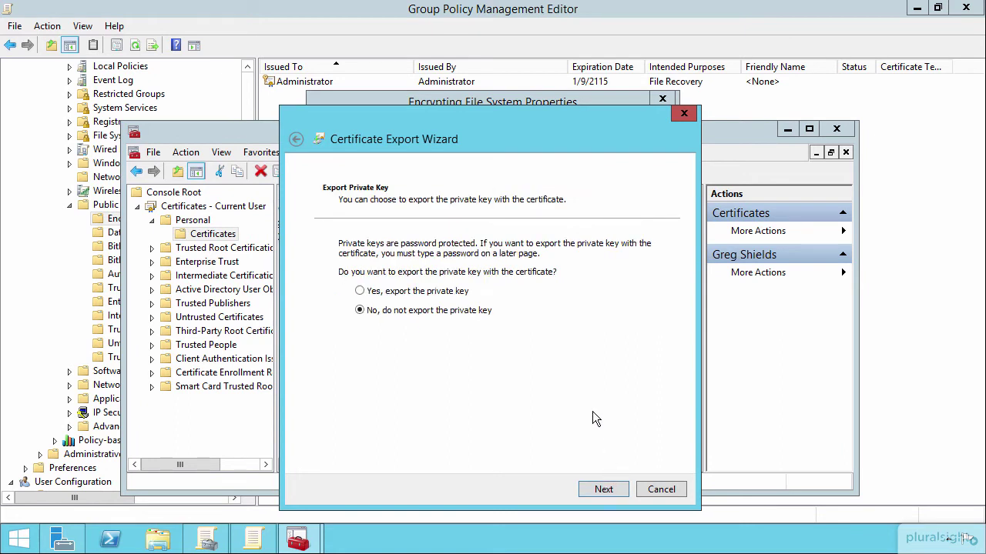
{"action": "left_click", "coordinate": [425, 291]}
{"action": "left_click", "coordinate": [605, 490]}
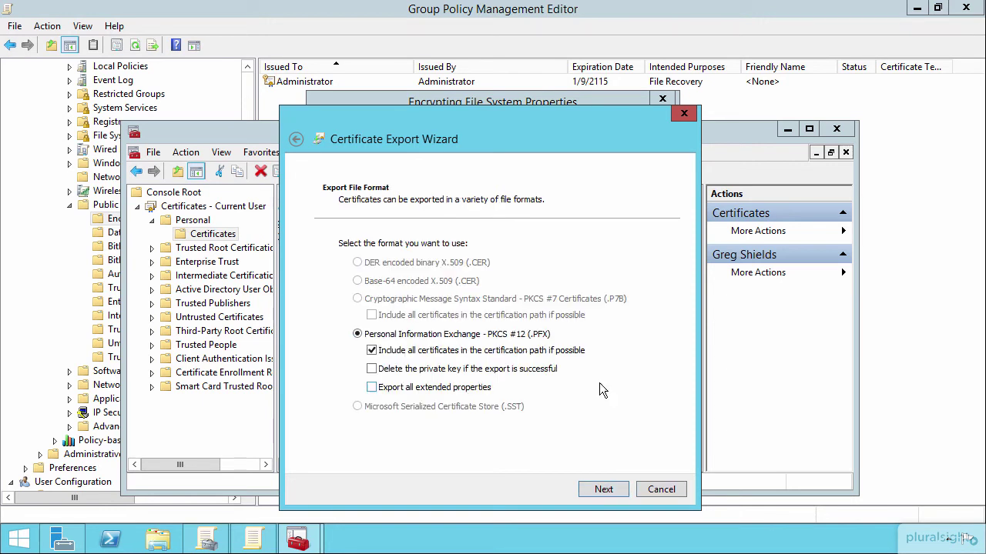